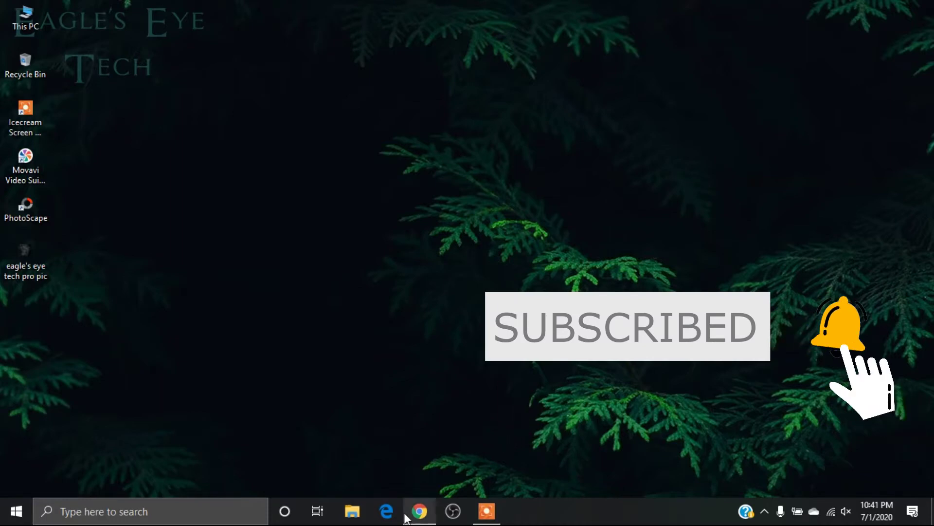
Go to the Eagle's Eye Tech channel page in YouTube and show its classic layout
{"action": "left_click", "coordinate": [427, 502]}
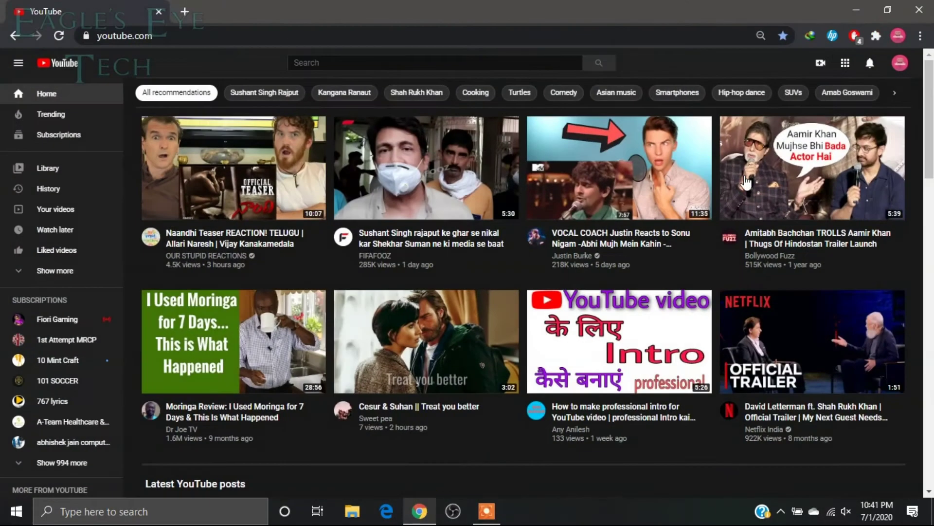
{"action": "left_click", "coordinate": [897, 66]}
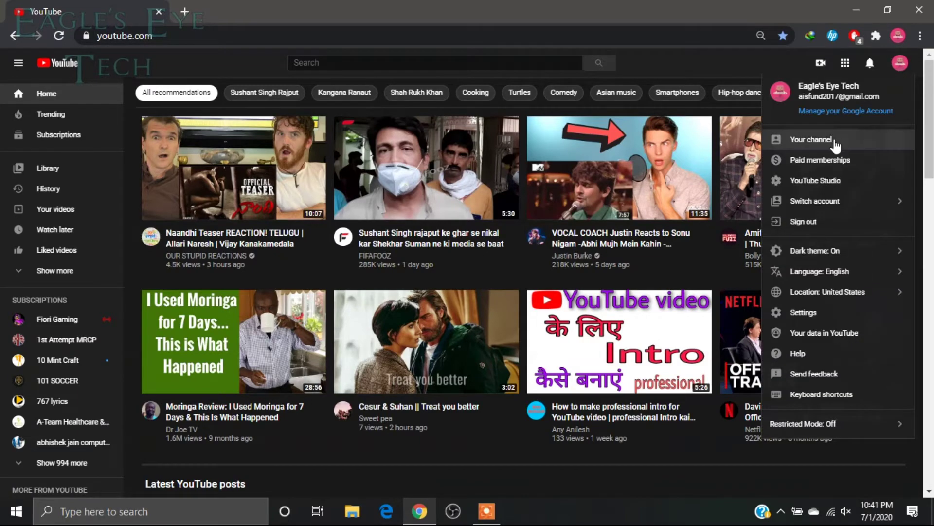
{"action": "left_click", "coordinate": [812, 139]}
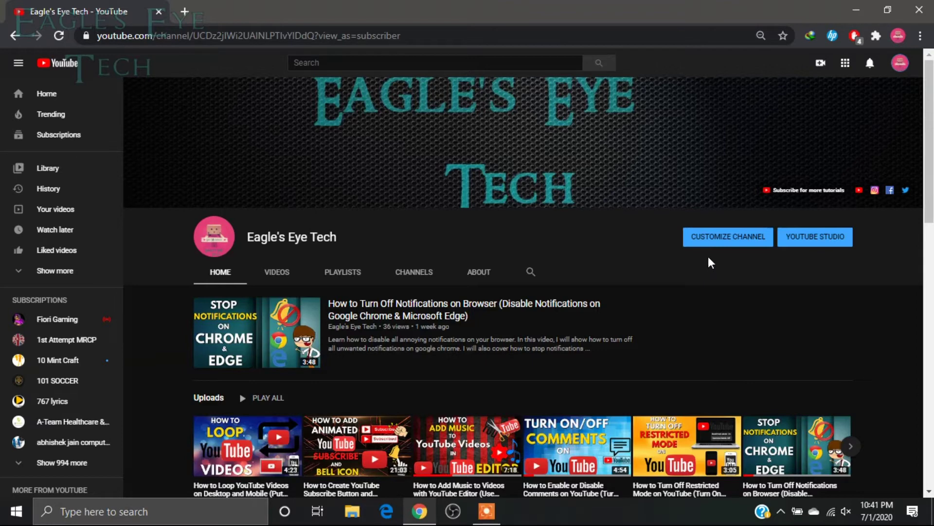
{"action": "left_click", "coordinate": [726, 238]}
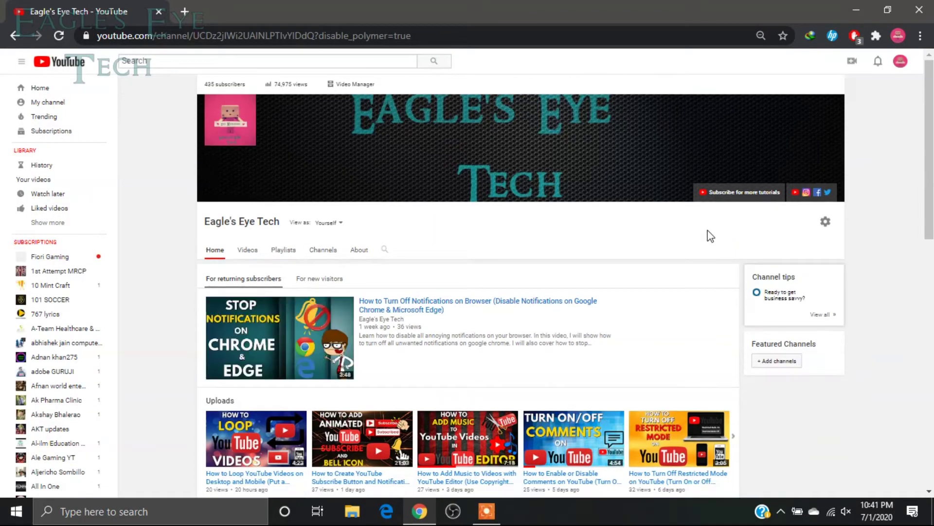
{"action": "mouse_move", "coordinate": [511, 146]}
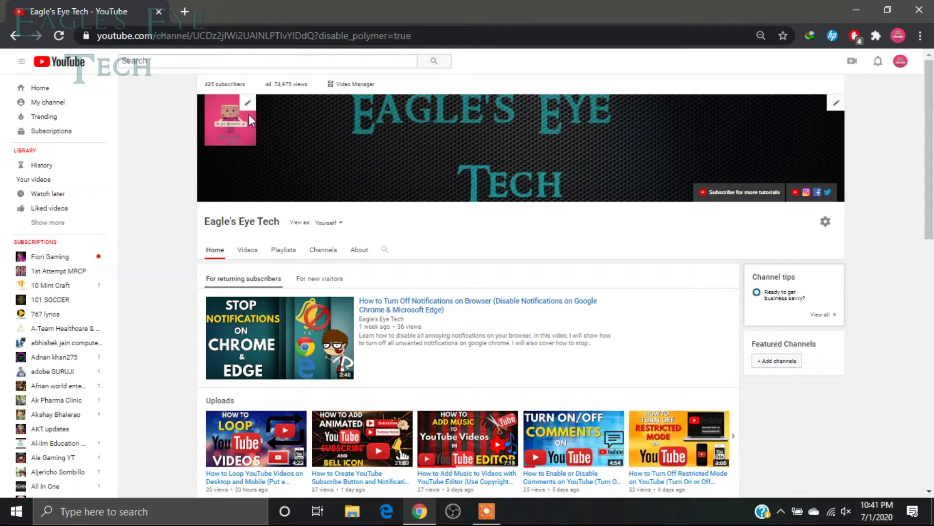
Edit the channel icon through Google Account and begin choosing a new profile photo
{"action": "left_click", "coordinate": [249, 102]}
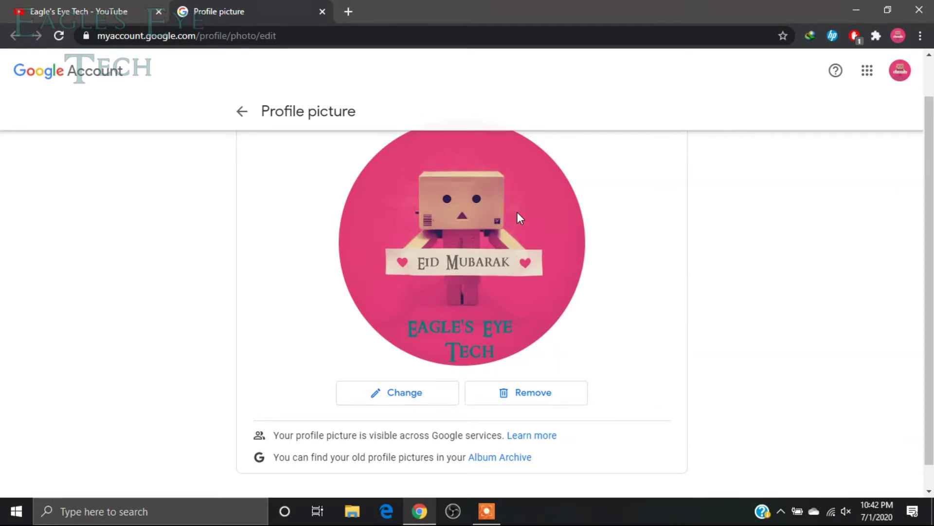
{"action": "left_click", "coordinate": [406, 395]}
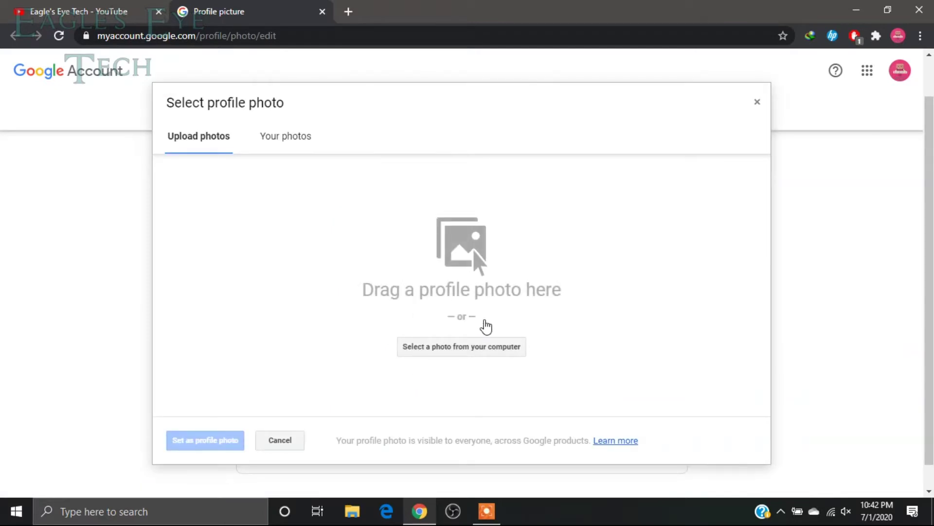
Upload 'eagle's eye tech pro pic' from the computer as the new photo
{"action": "left_click", "coordinate": [468, 348]}
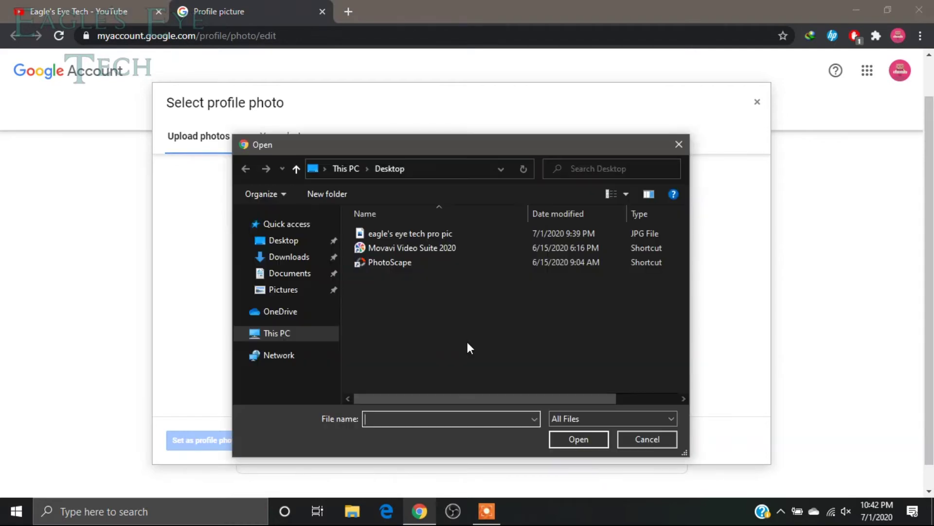
{"action": "double_click", "coordinate": [402, 235]}
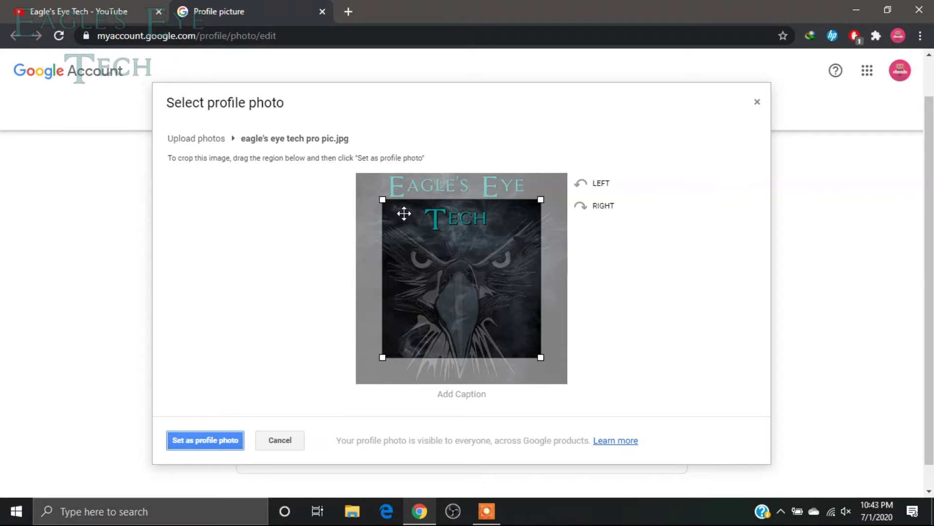
Stretch the crop box to the edges of the eagle image, keeping its title
{"action": "left_click_drag", "start_coordinate": [385, 201], "coordinate": [356, 174]}
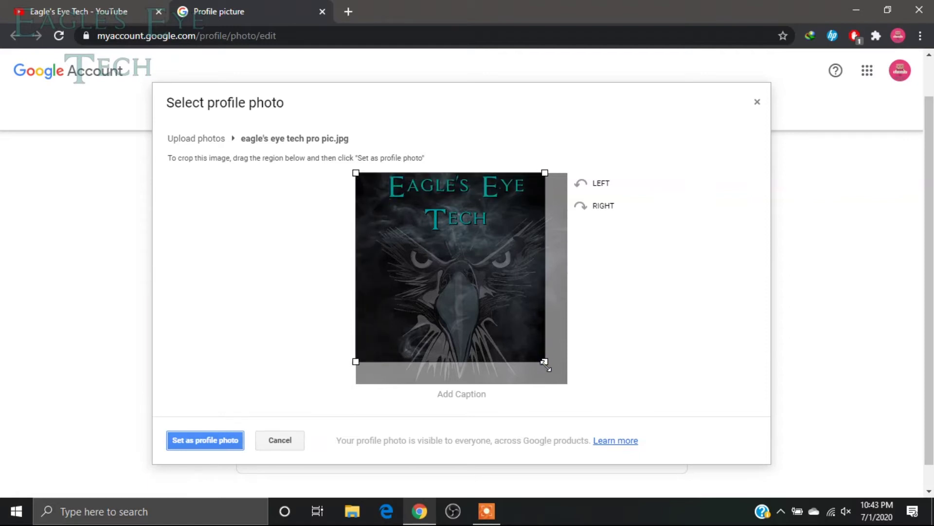
{"action": "left_click_drag", "start_coordinate": [542, 359], "coordinate": [568, 384]}
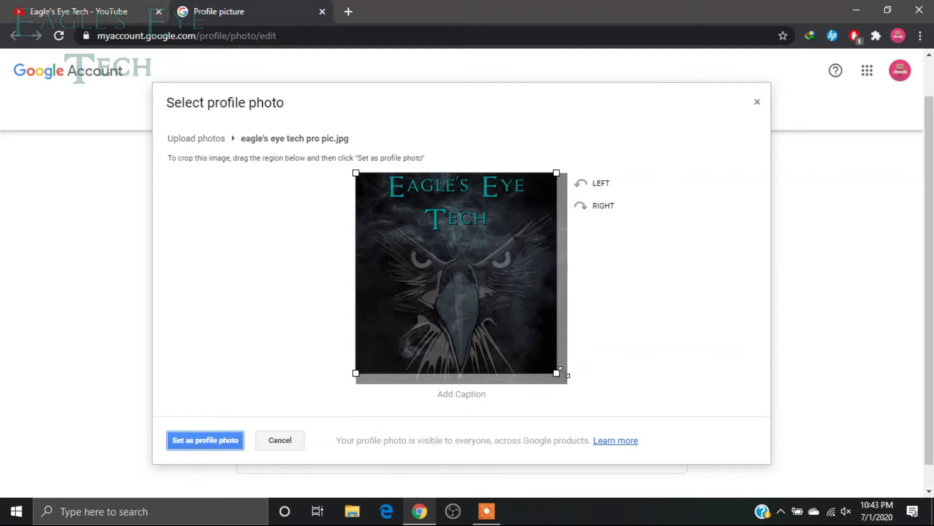
{"action": "left_click", "coordinate": [468, 398]}
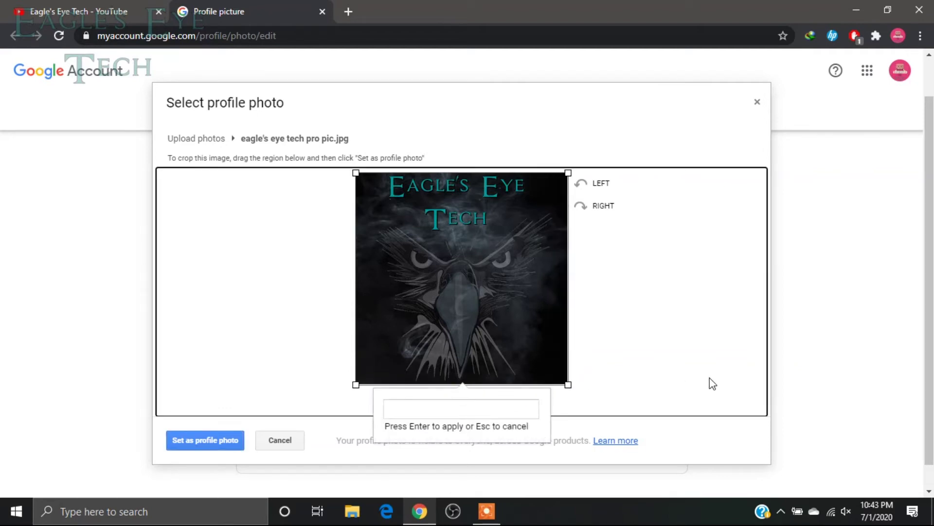
{"action": "type", "text": "Best Tech "}
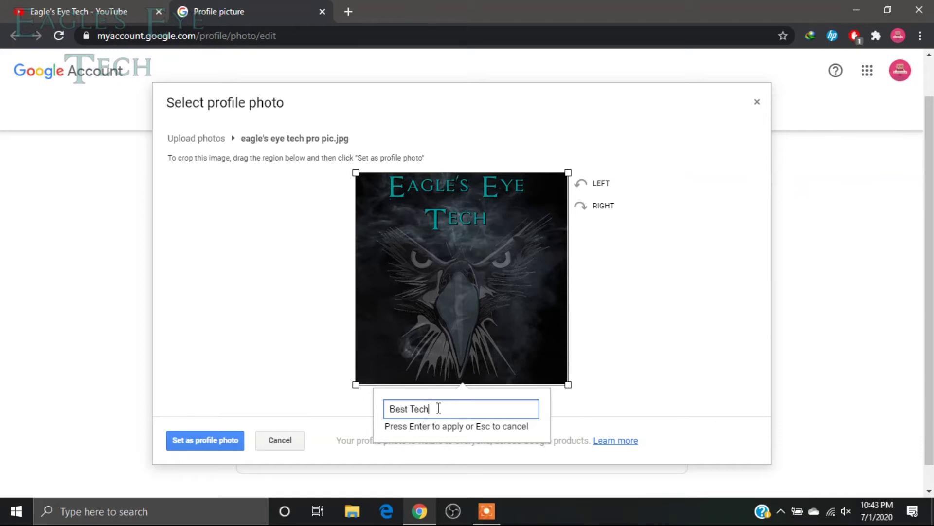
{"action": "type", "text": "Solutions"}
Caption the cropped eagle photo 'Best Tech Solutions', set it as profile photo, and return to YouTube
{"action": "key", "text": "Return"}
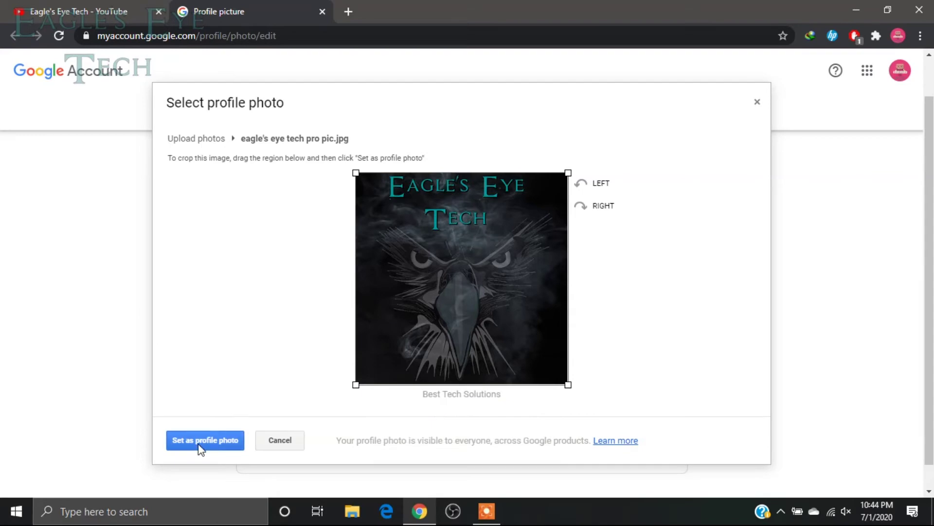
{"action": "left_click", "coordinate": [212, 449]}
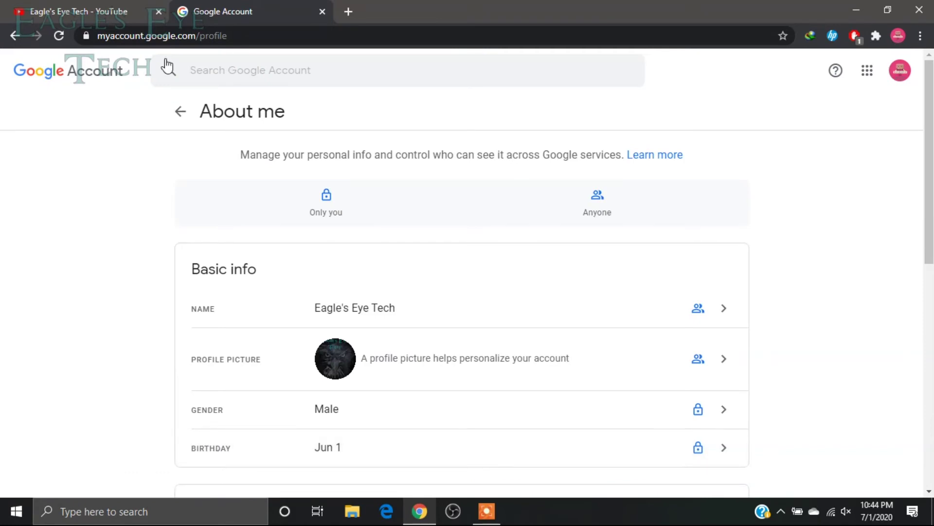
{"action": "left_click", "coordinate": [122, 7]}
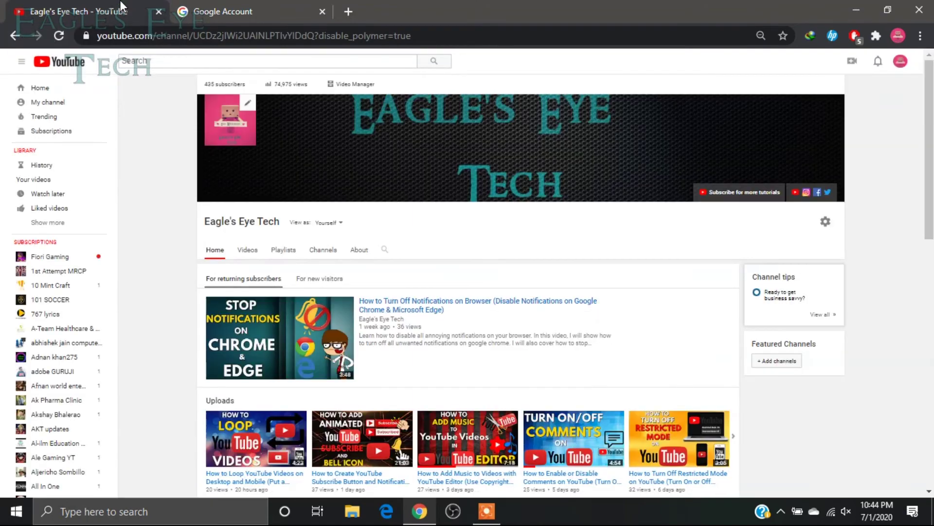
Reload the Eagle's Eye Tech channel page to display the dark eagle icon
{"action": "left_click", "coordinate": [59, 35]}
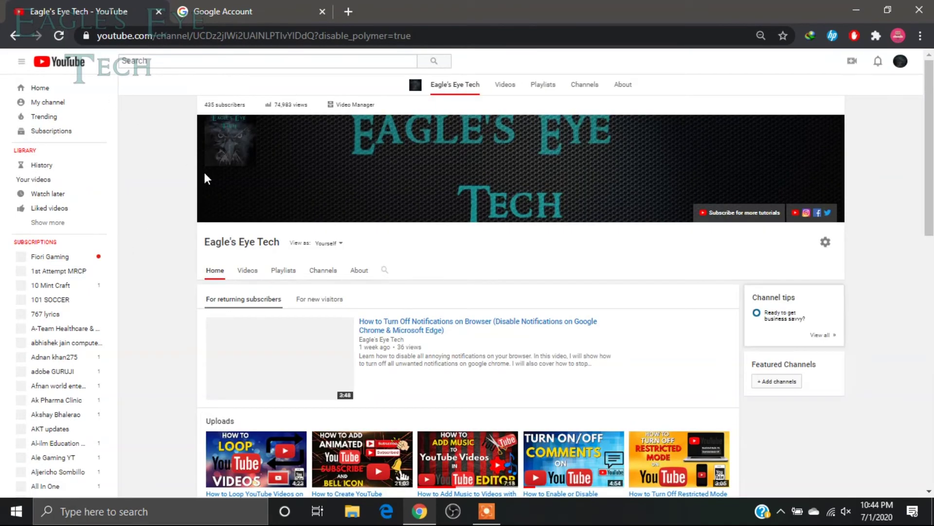